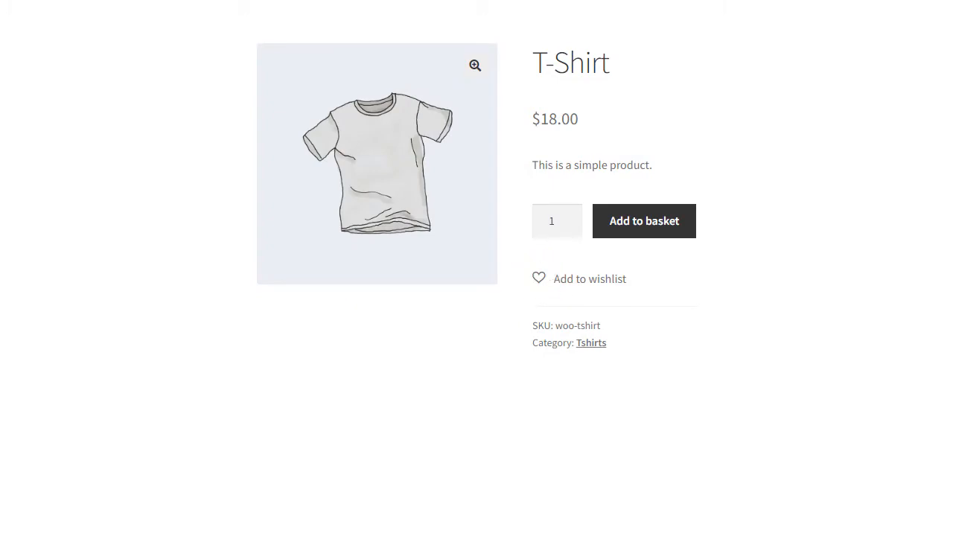
Step: Add the T-Shirt to the wishlist from its product page
click(539, 278)
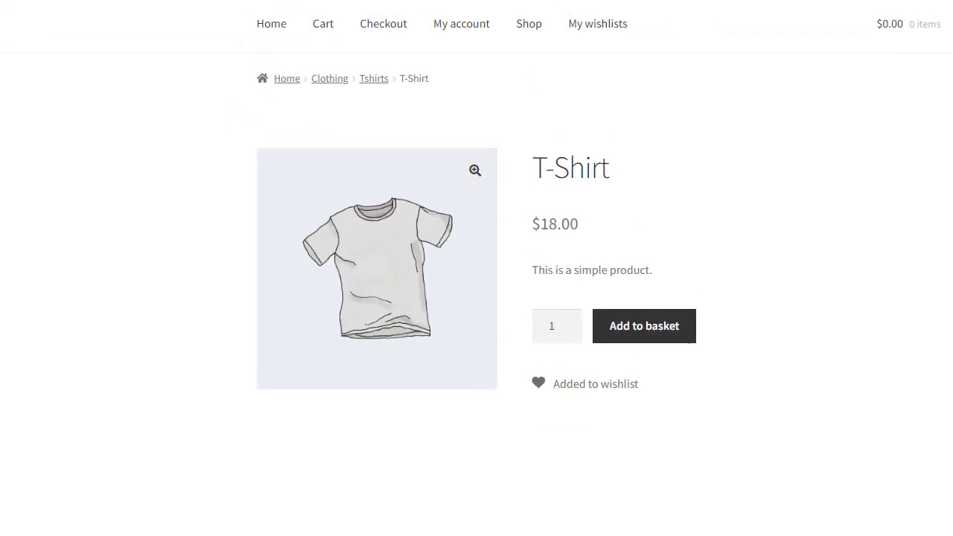
Step: From My wishlists, set 'My other wishlist' as the primary wishlist
click(598, 23)
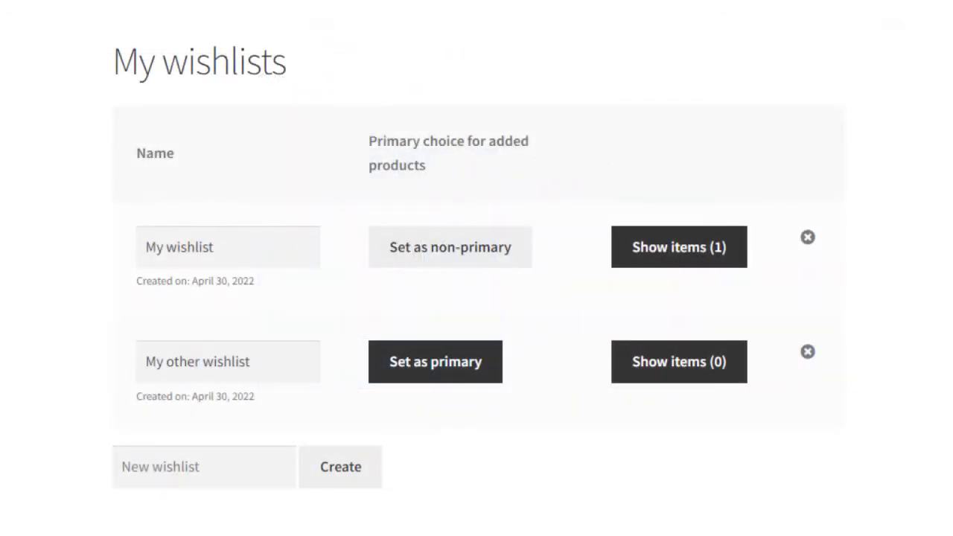
click(197, 362)
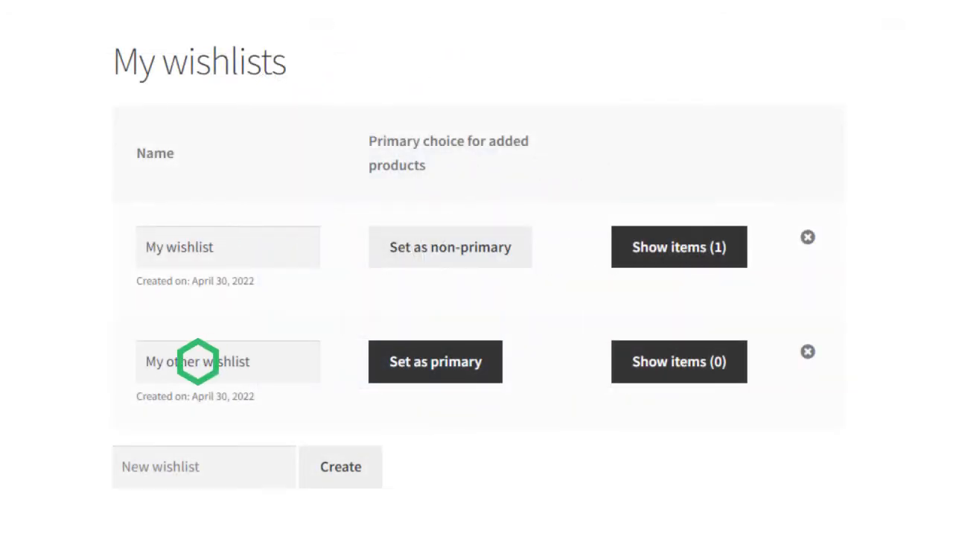
click(436, 361)
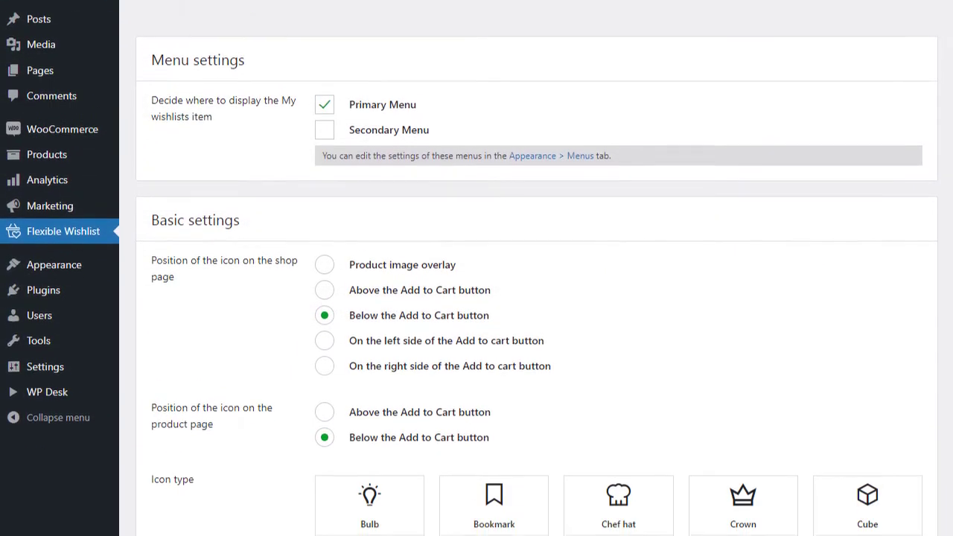
scroll(536, 297, down, 1)
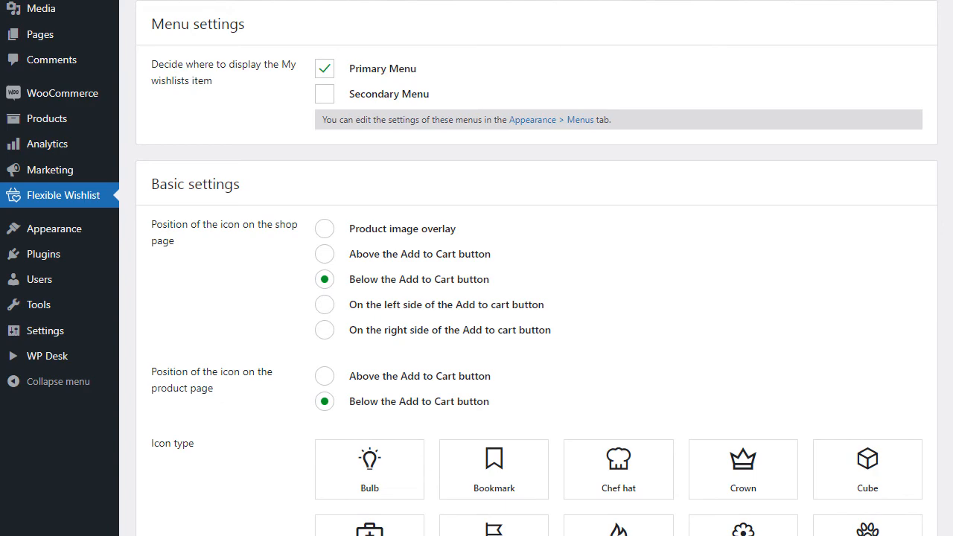
scroll(536, 298, down, 3)
scroll(536, 298, down, 2)
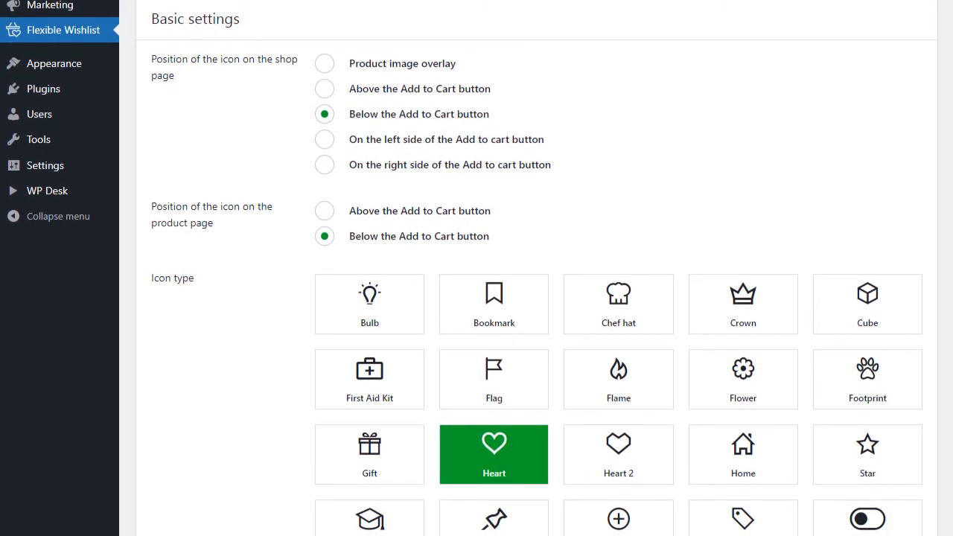
scroll(536, 298, down, 1)
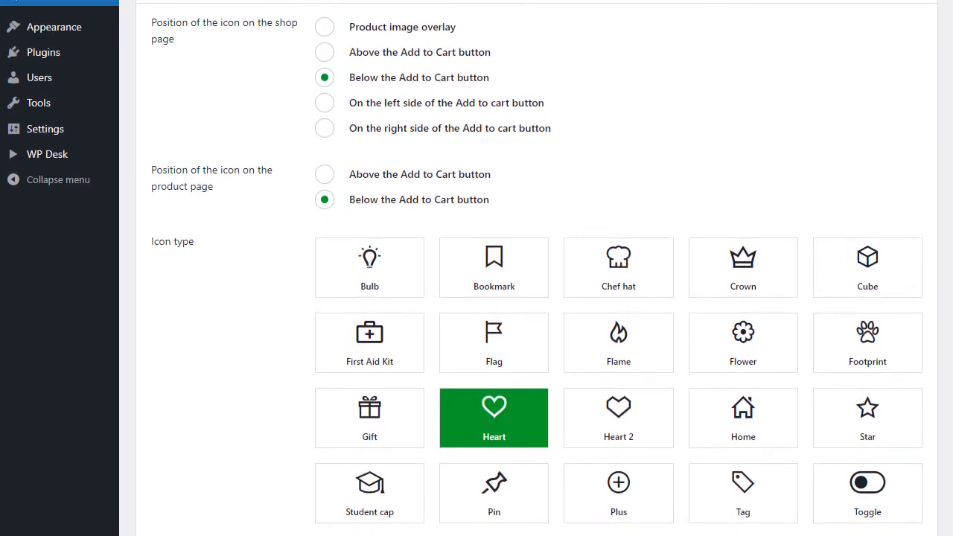
scroll(537, 297, down, 2)
scroll(536, 298, down, 4)
scroll(537, 298, down, 2)
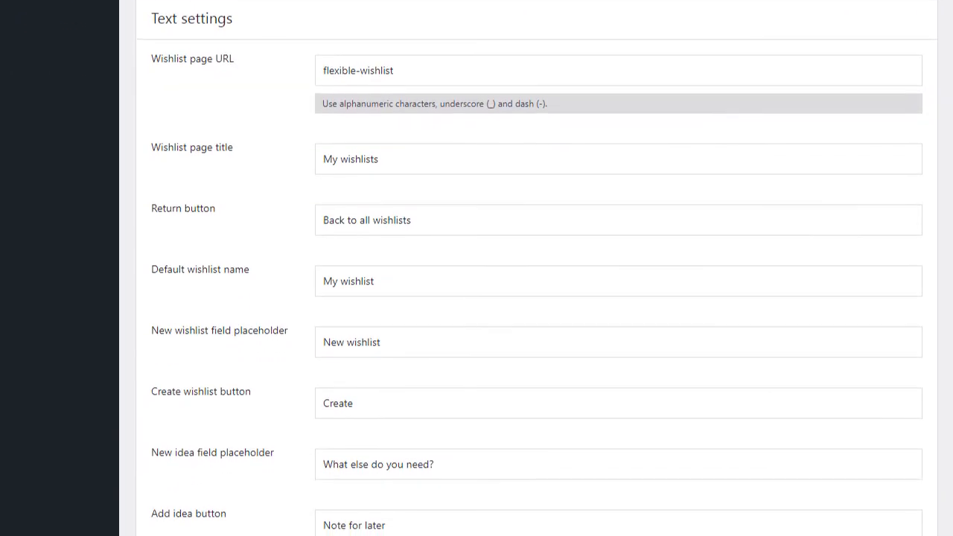
scroll(536, 298, down, 2)
scroll(536, 297, down, 2)
scroll(536, 298, down, 1)
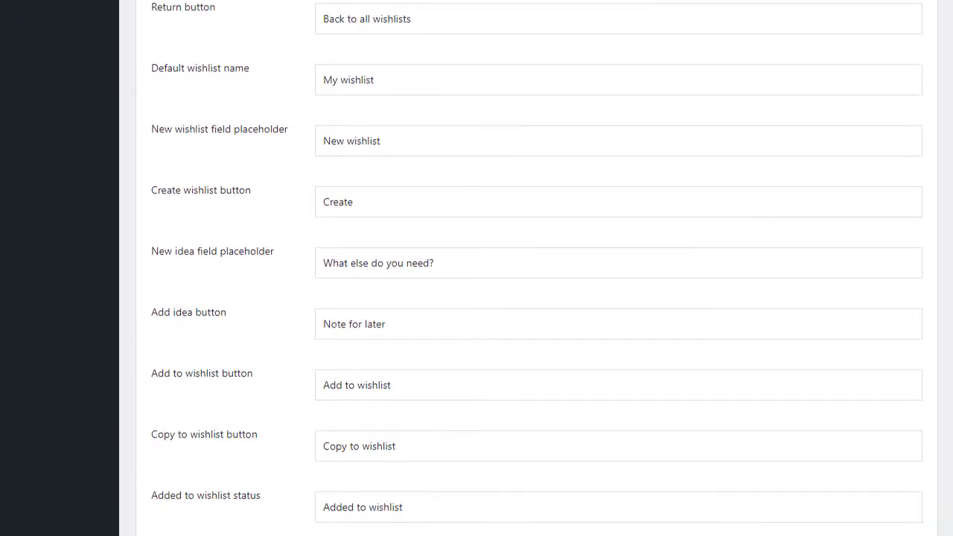
scroll(537, 298, down, 1)
scroll(536, 298, down, 1)
scroll(536, 298, down, 2)
scroll(536, 298, down, 5)
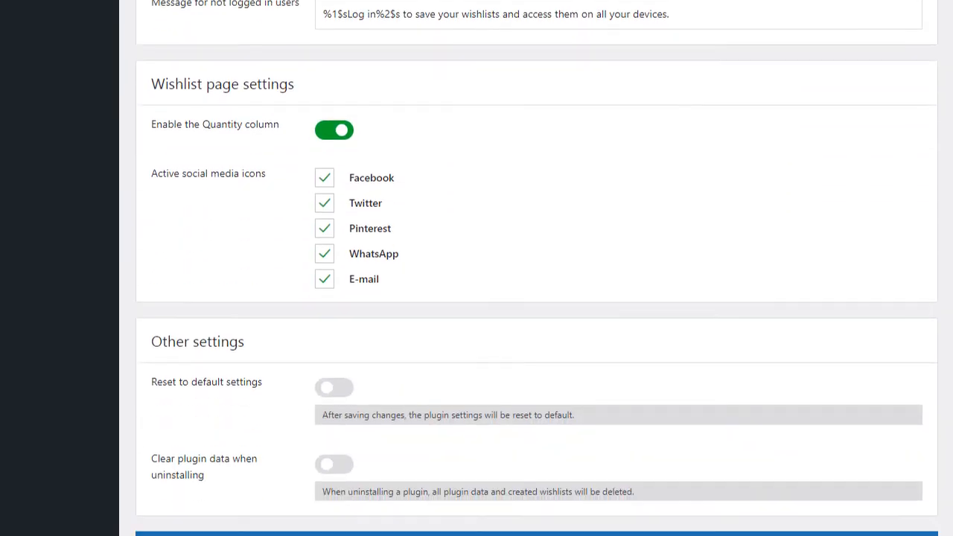
scroll(536, 298, down, 1)
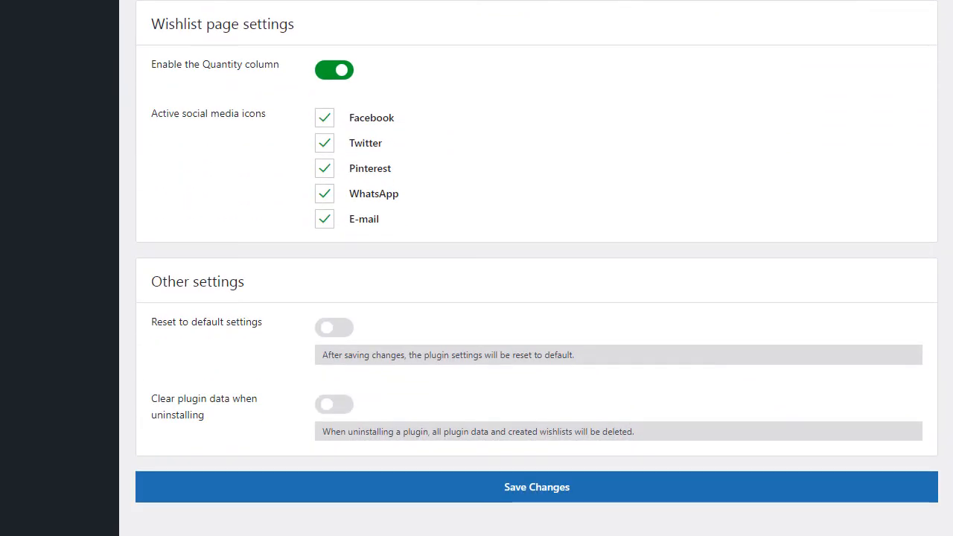